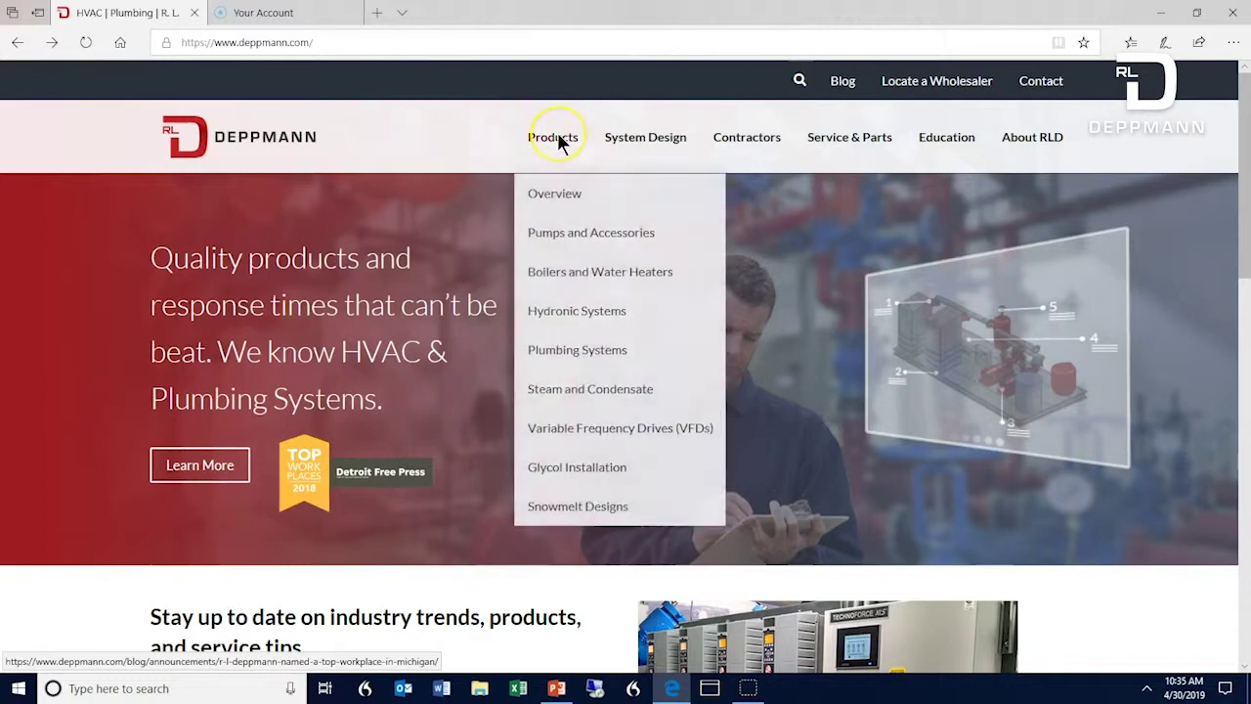
Open Plumbing Systems from the Products menu and scroll to its system tiles, including Pressure Boosters
left_click(584, 364)
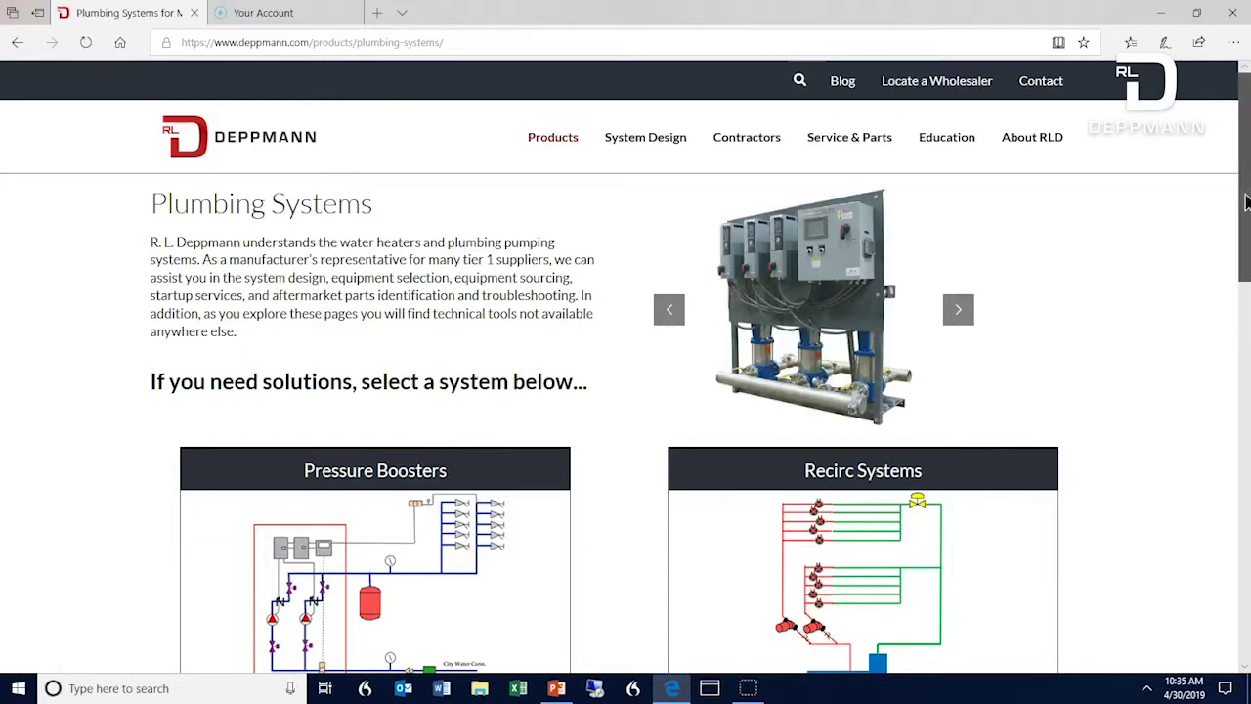
left_click_drag(1245, 201, 1243, 288)
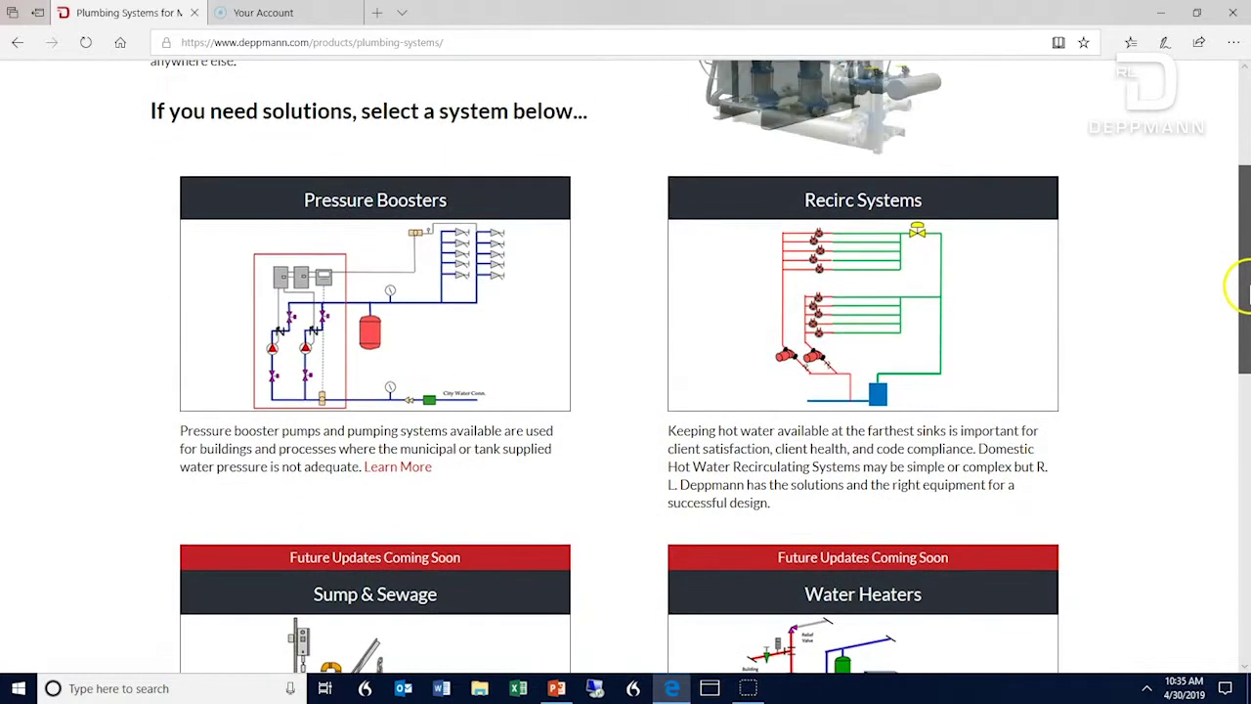
mouse_move(1243, 288)
left_mouse_down()
mouse_move(1243, 317)
mouse_move(1241, 246)
left_mouse_up()
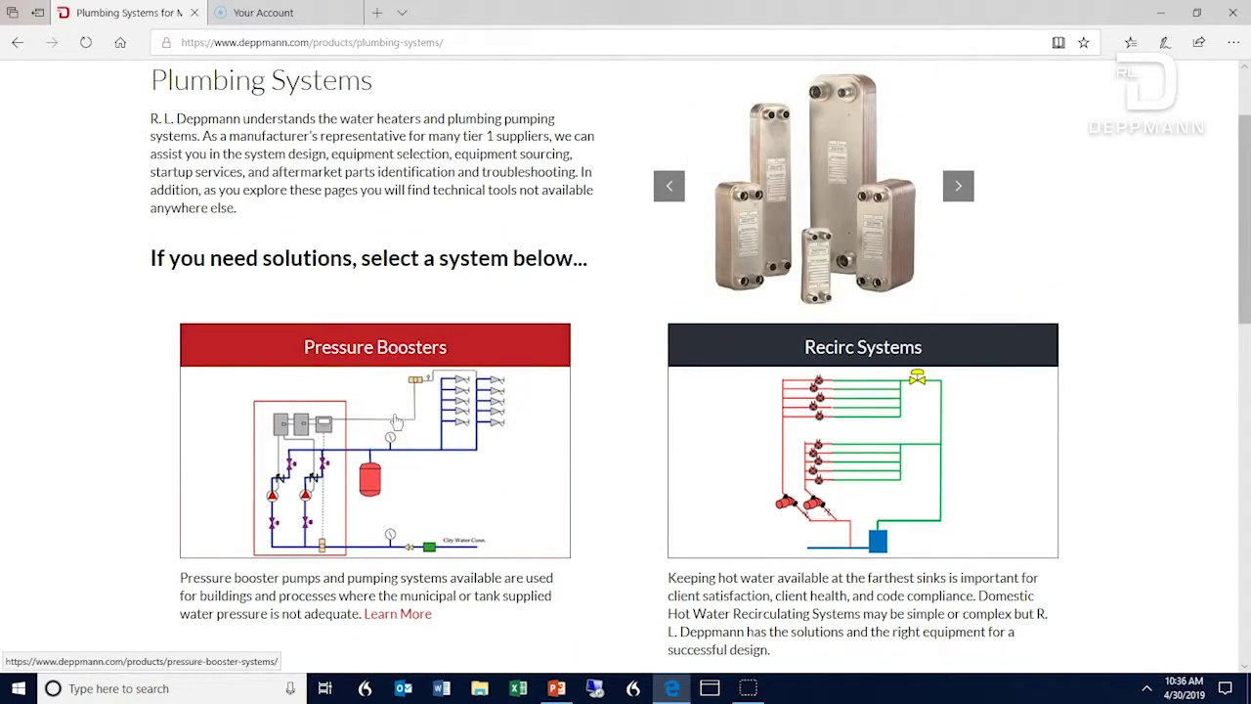
Open Pressure Booster Systems, browse the Point of Use through Premium tiers, then reach Design Tools
left_click(396, 421)
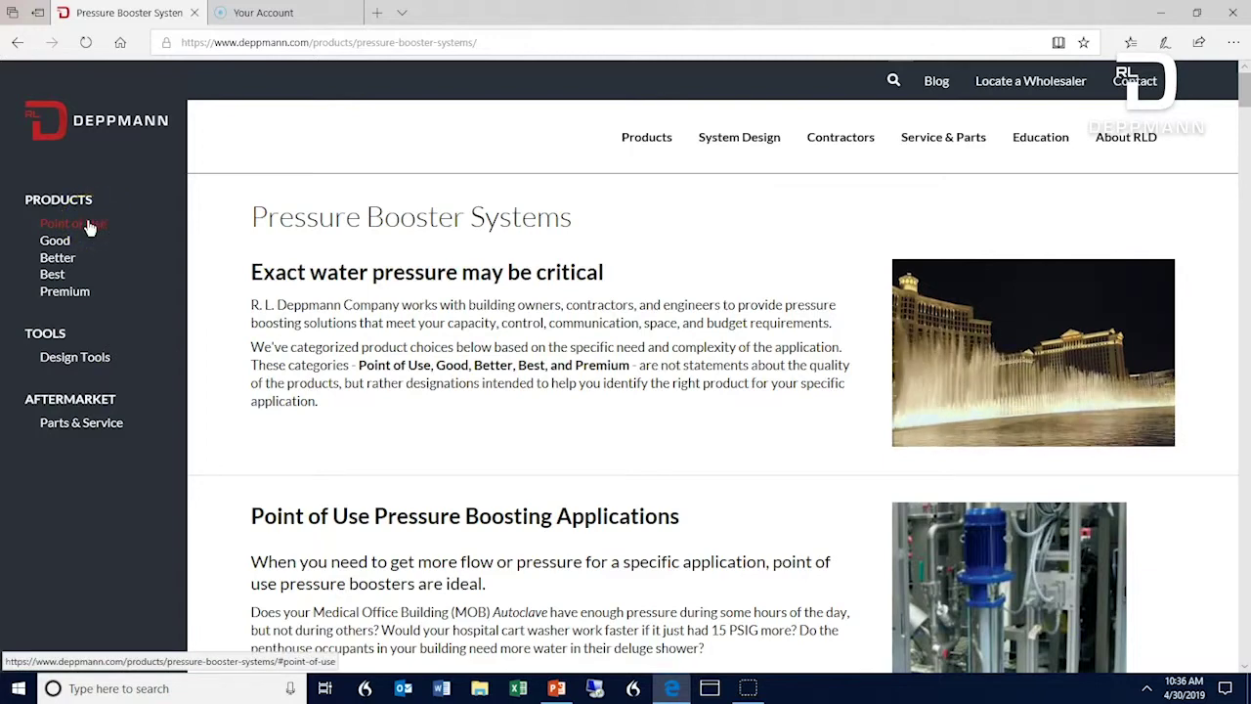
left_click(88, 227)
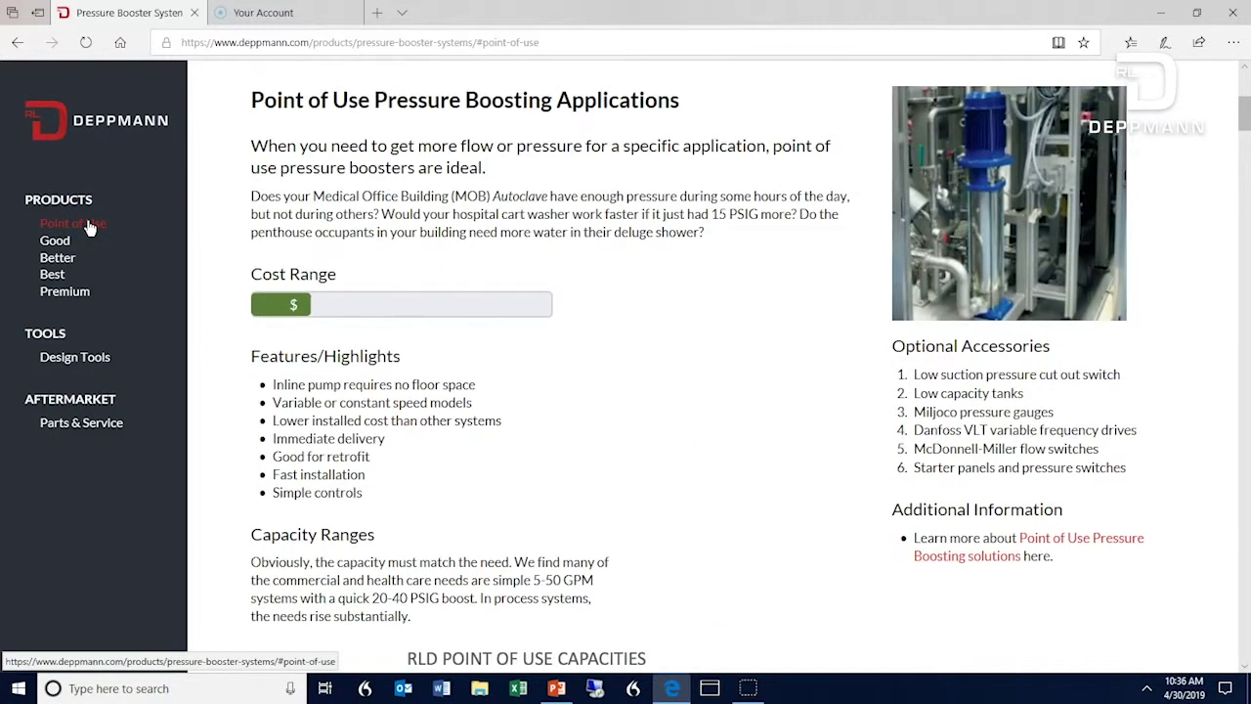
left_click(84, 231)
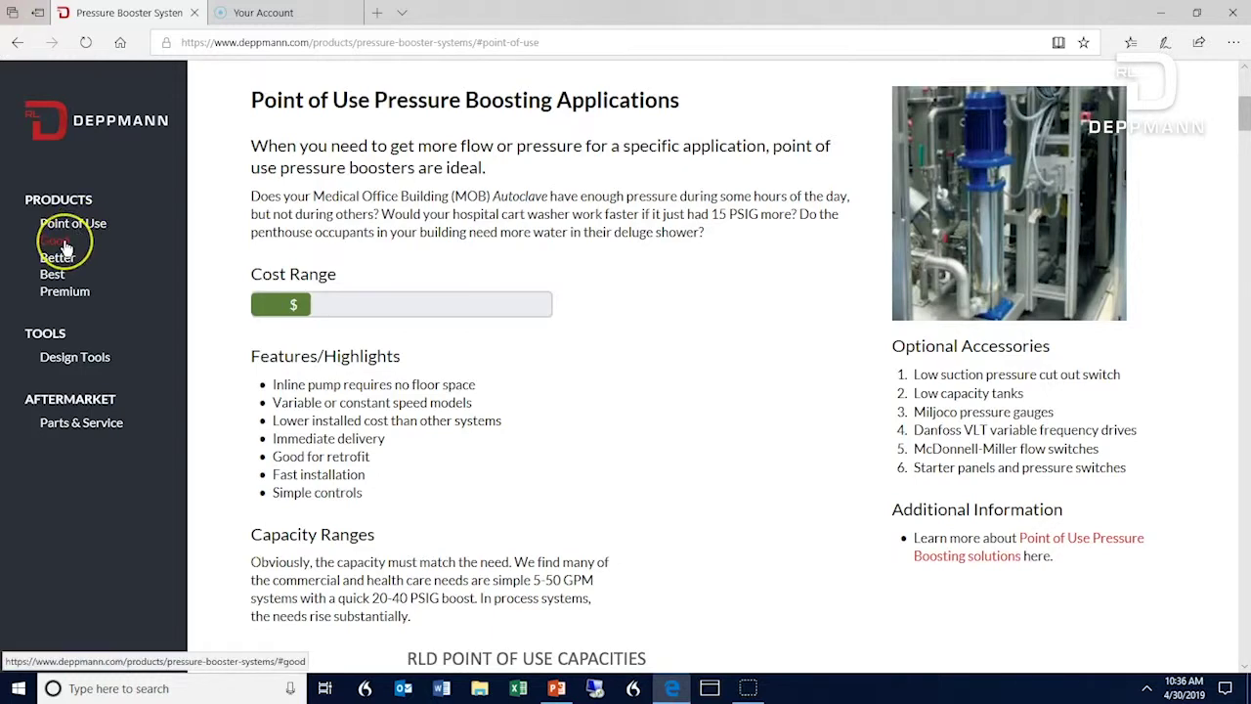
left_click(61, 257)
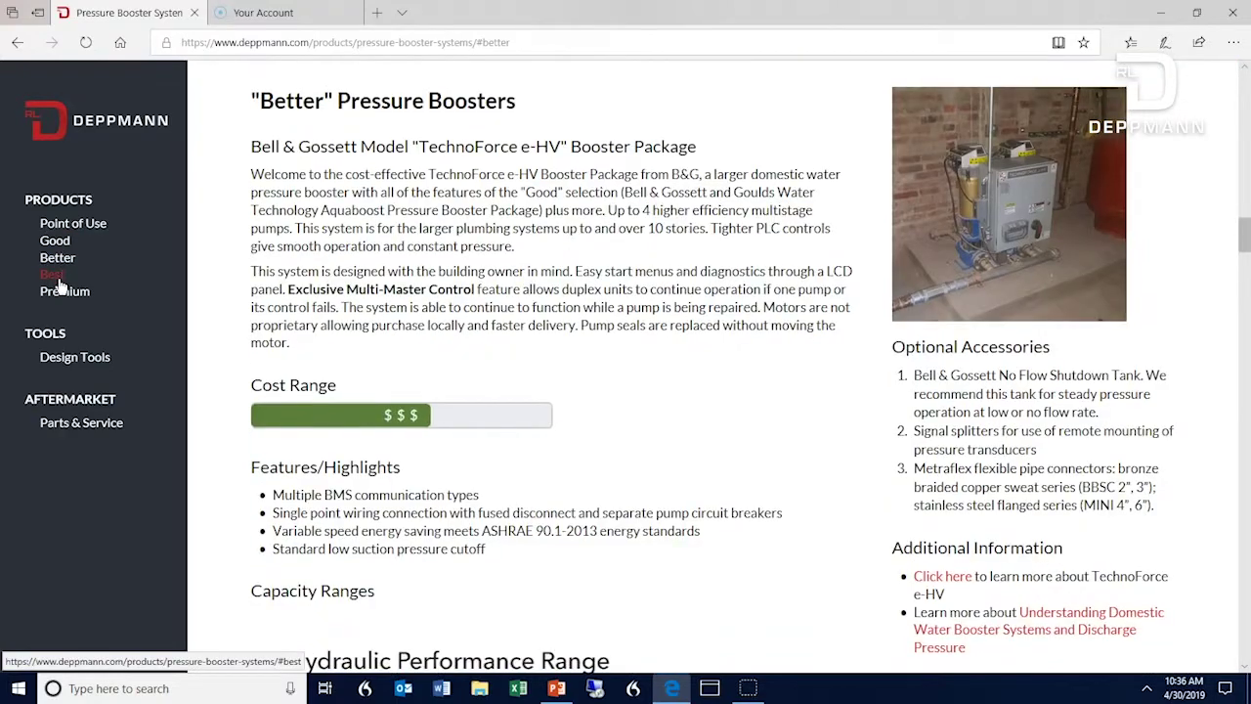
left_click(59, 283)
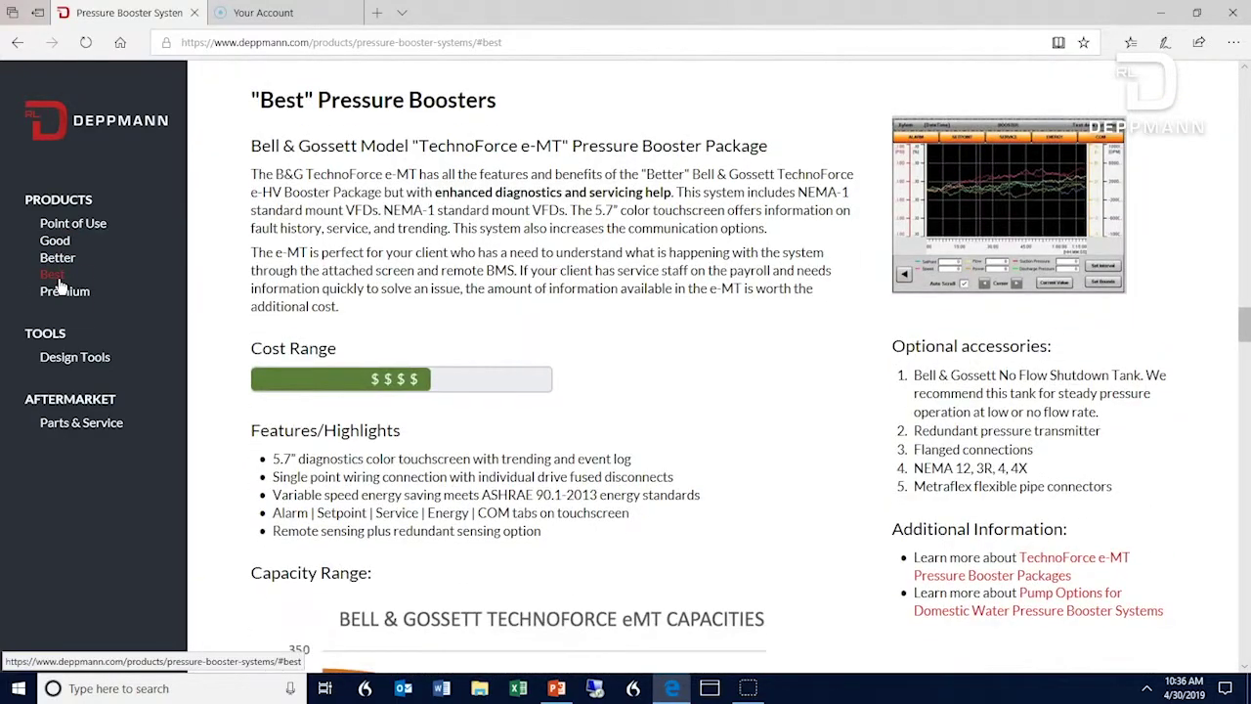
left_click(65, 299)
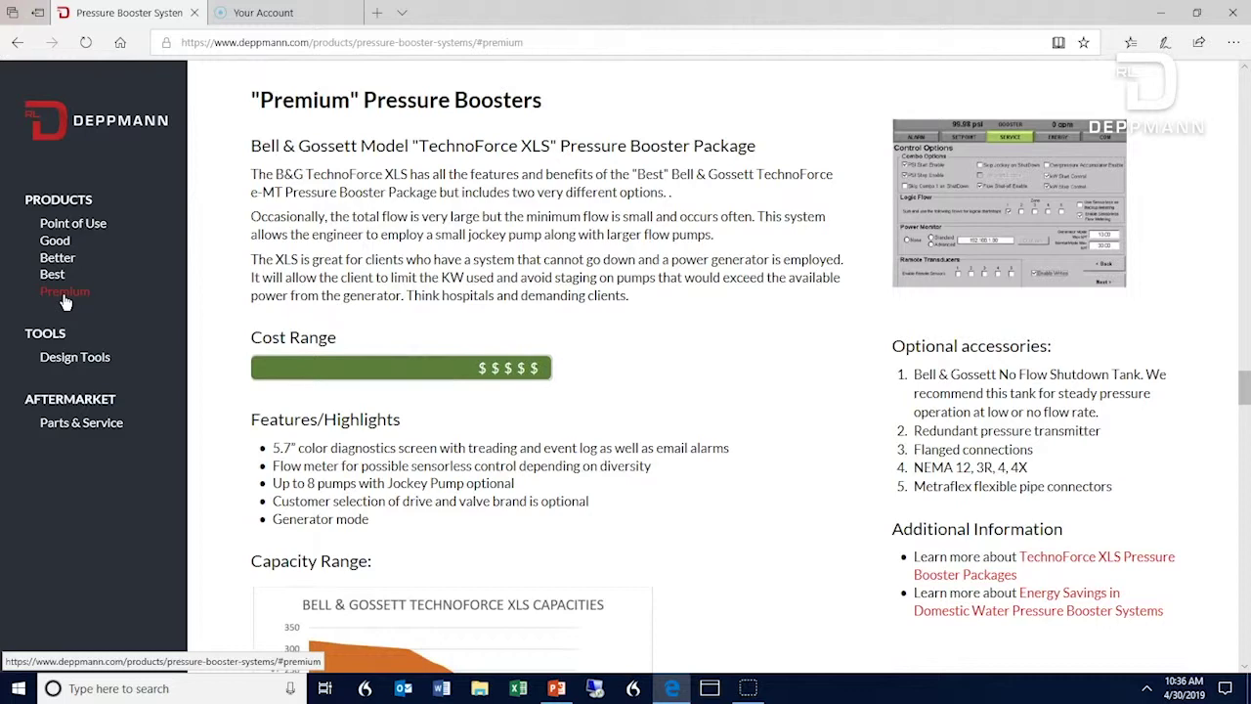
left_click(82, 360)
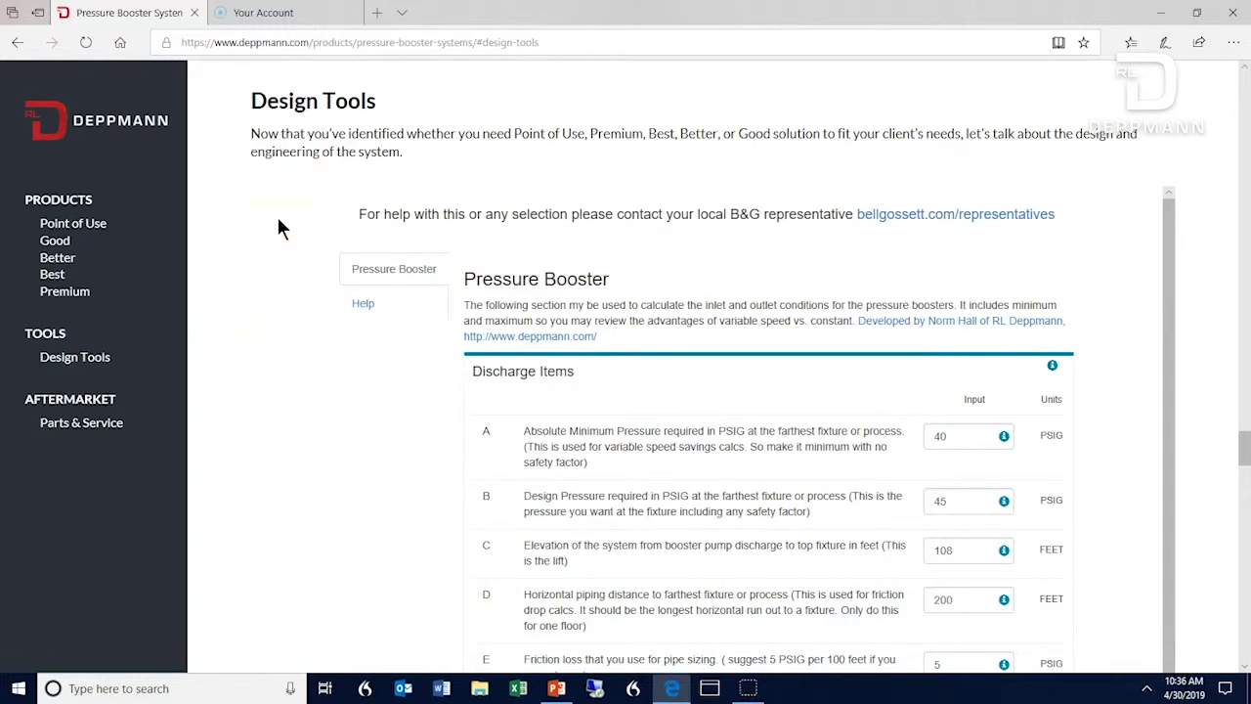
Switch to PowerPoint's Example slide: 10-story, 120 ft building, 35/40 PSI over 200 feet
key("alt+Tab")
key("alt+Tab")
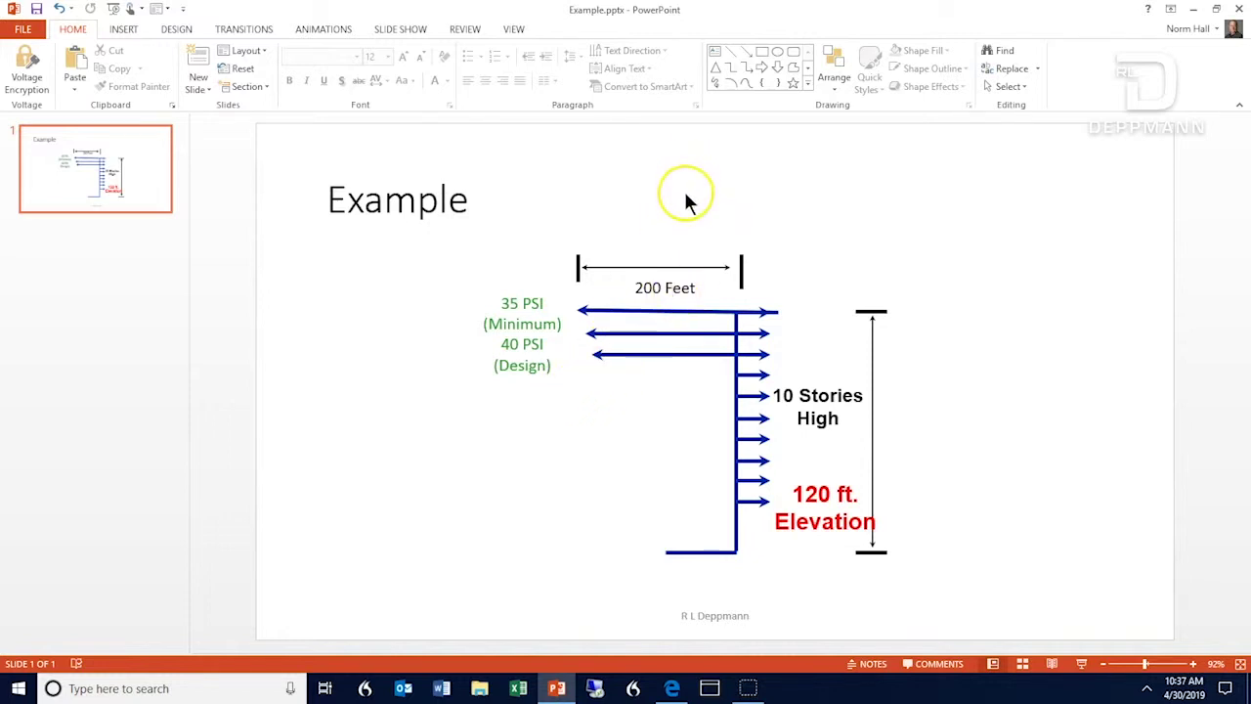
Back in the calculator, enter minimum pressure 35, design pressure 40 and elevation 120
key("alt+Tab")
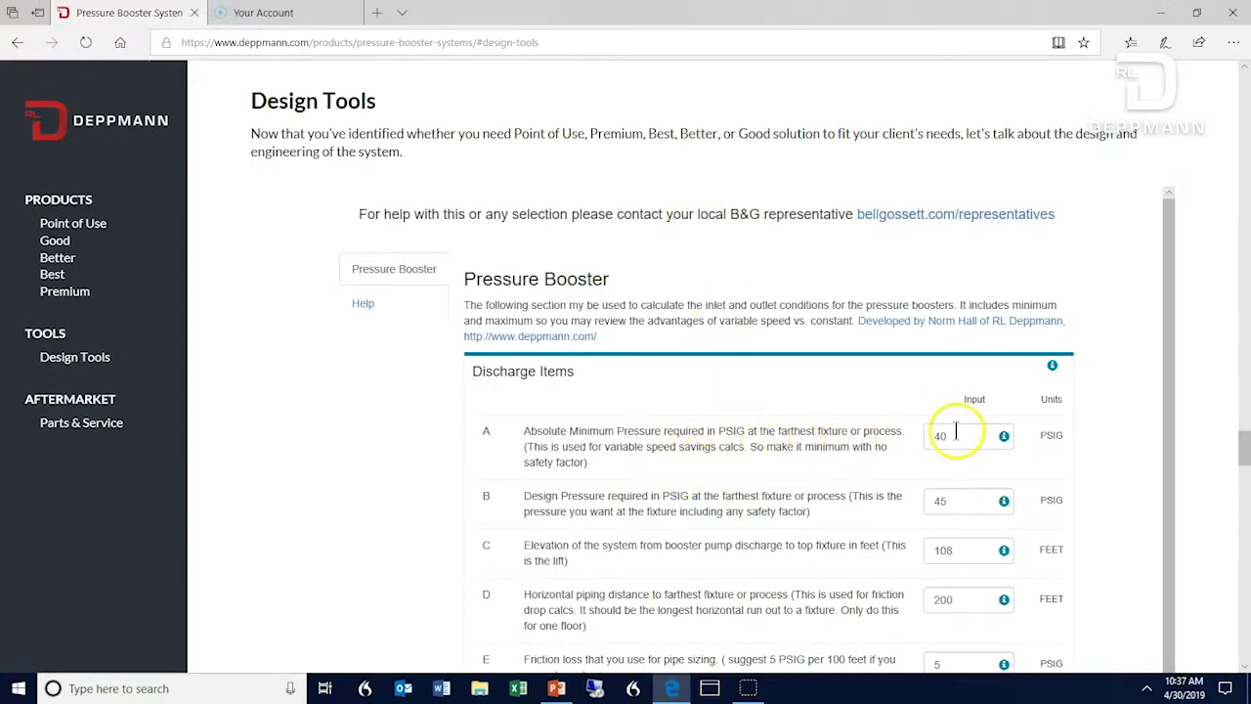
left_click_drag(957, 435, 904, 431)
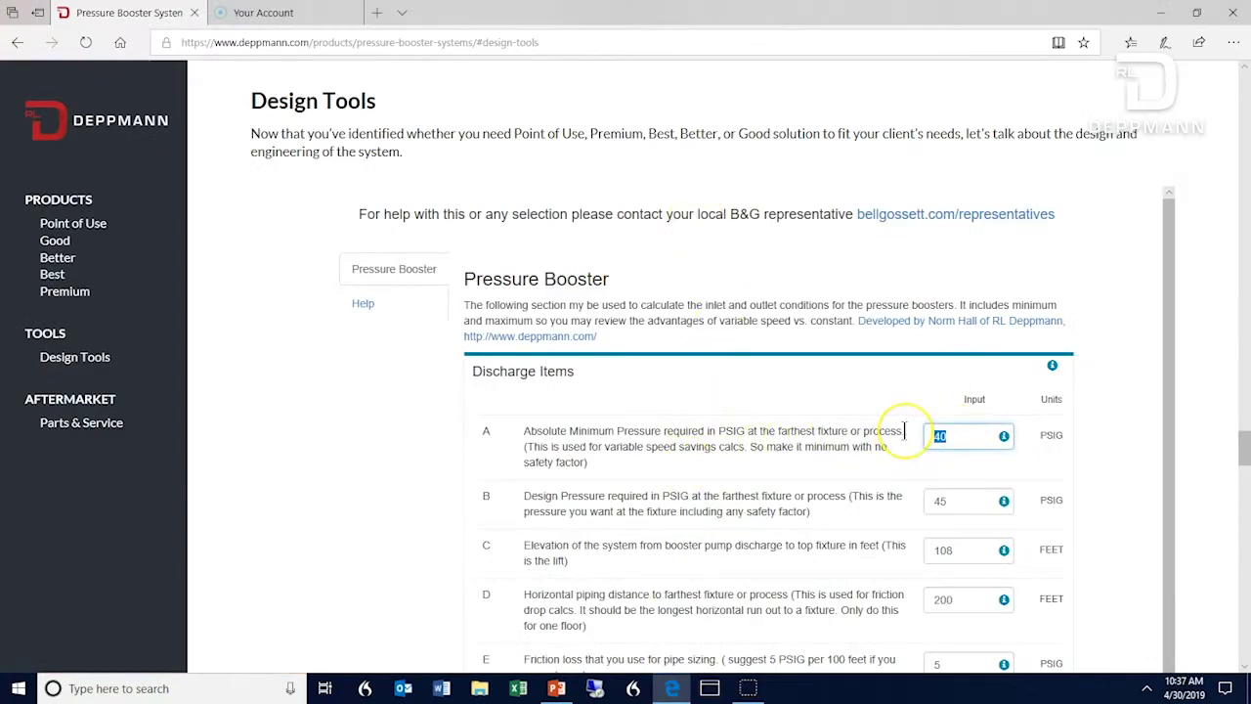
type("35")
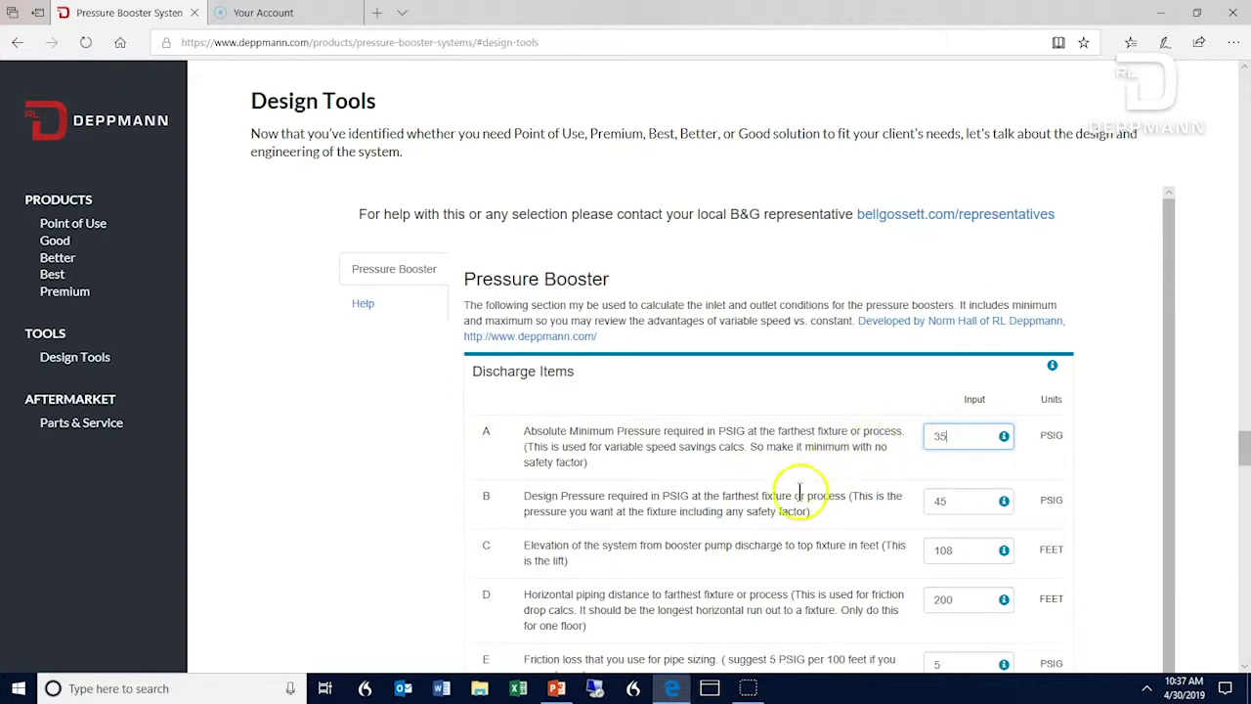
left_click_drag(961, 500, 892, 505)
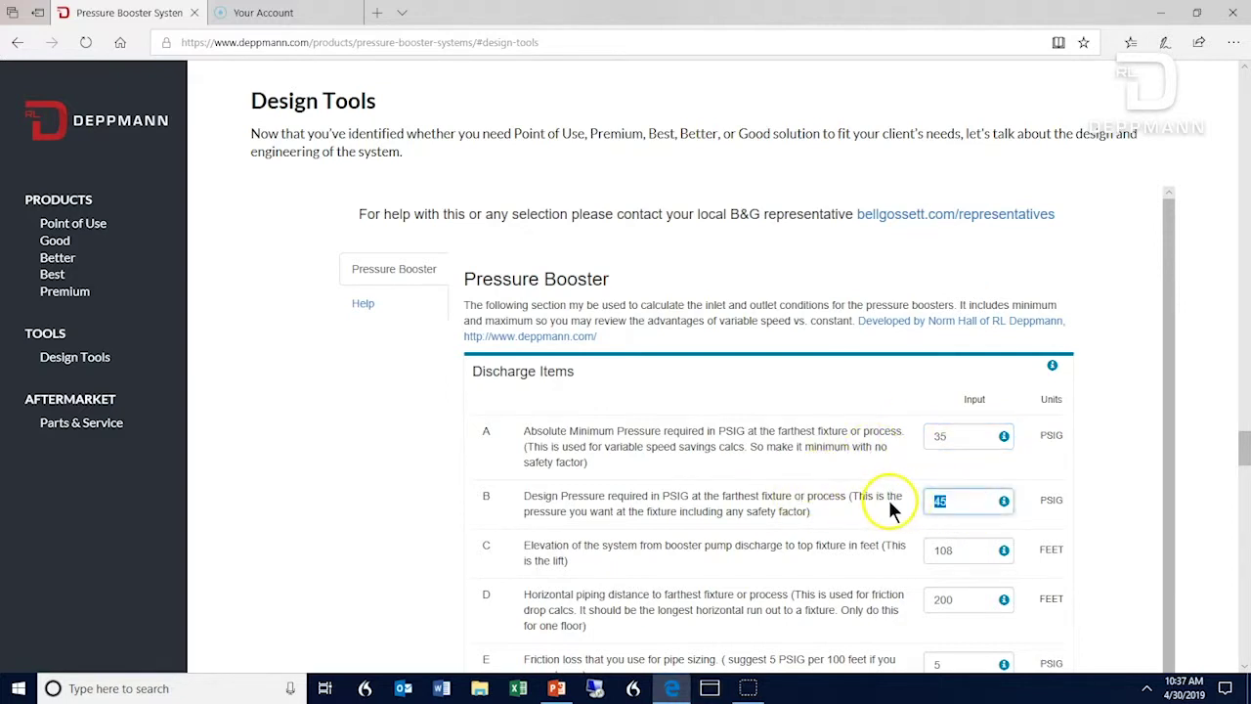
type("40")
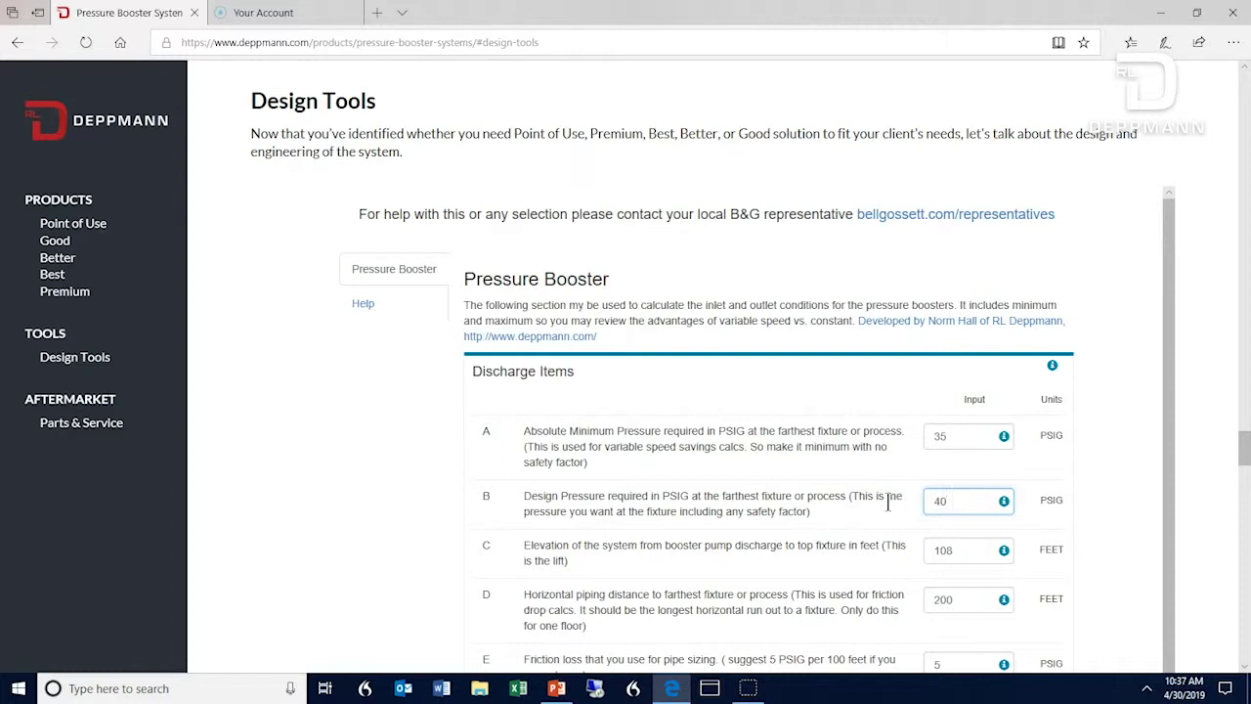
left_click_drag(950, 550, 914, 565)
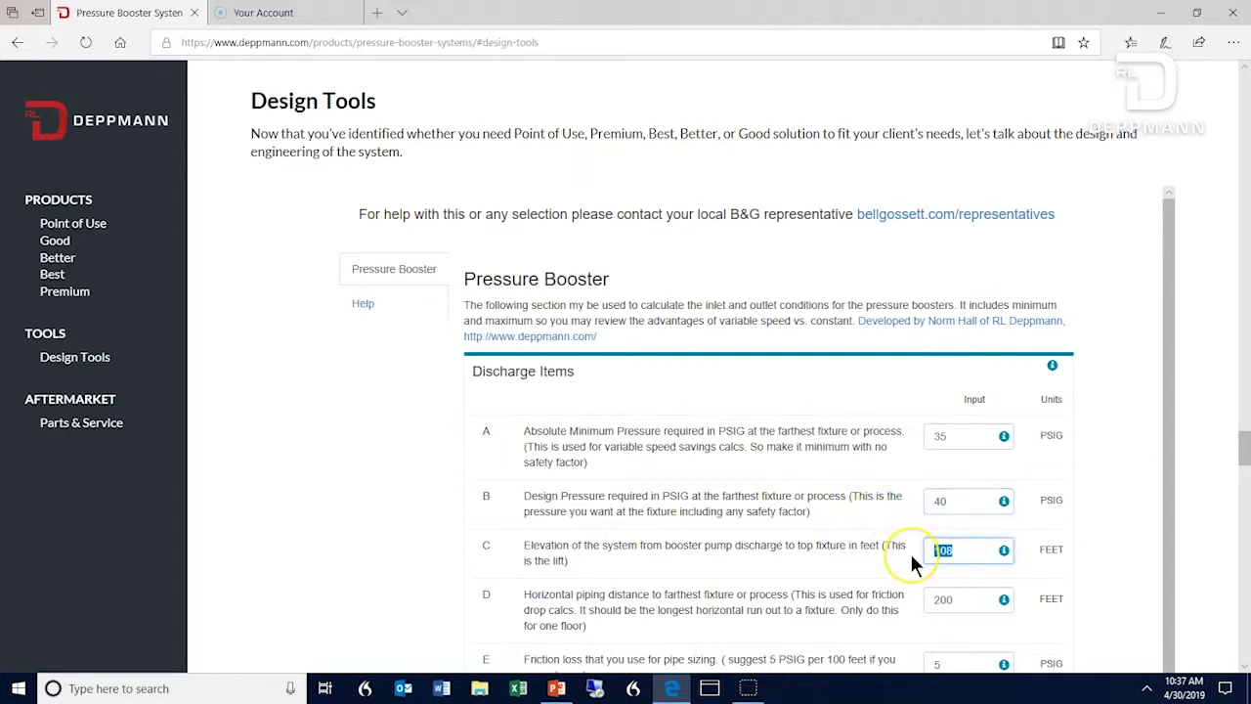
type("120")
Read the elevation help note explaining vertical lift, then dismiss it
left_click(1010, 559)
left_click(1006, 553)
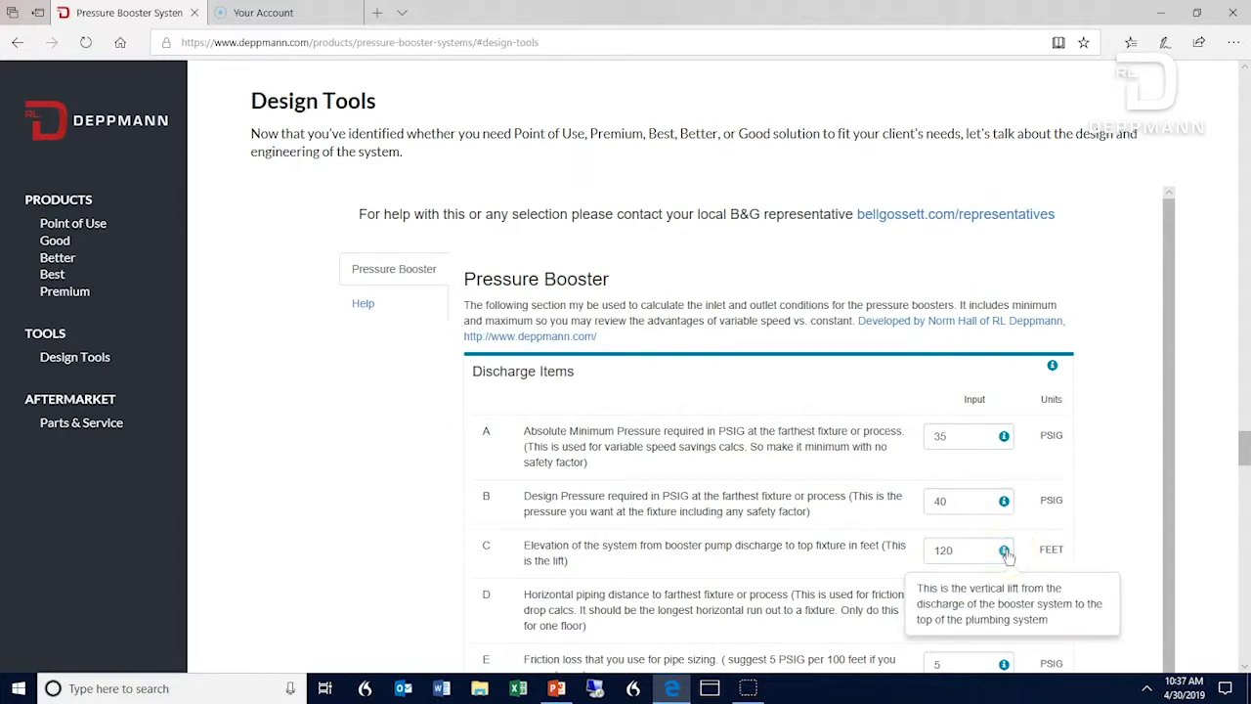
left_click(1239, 445)
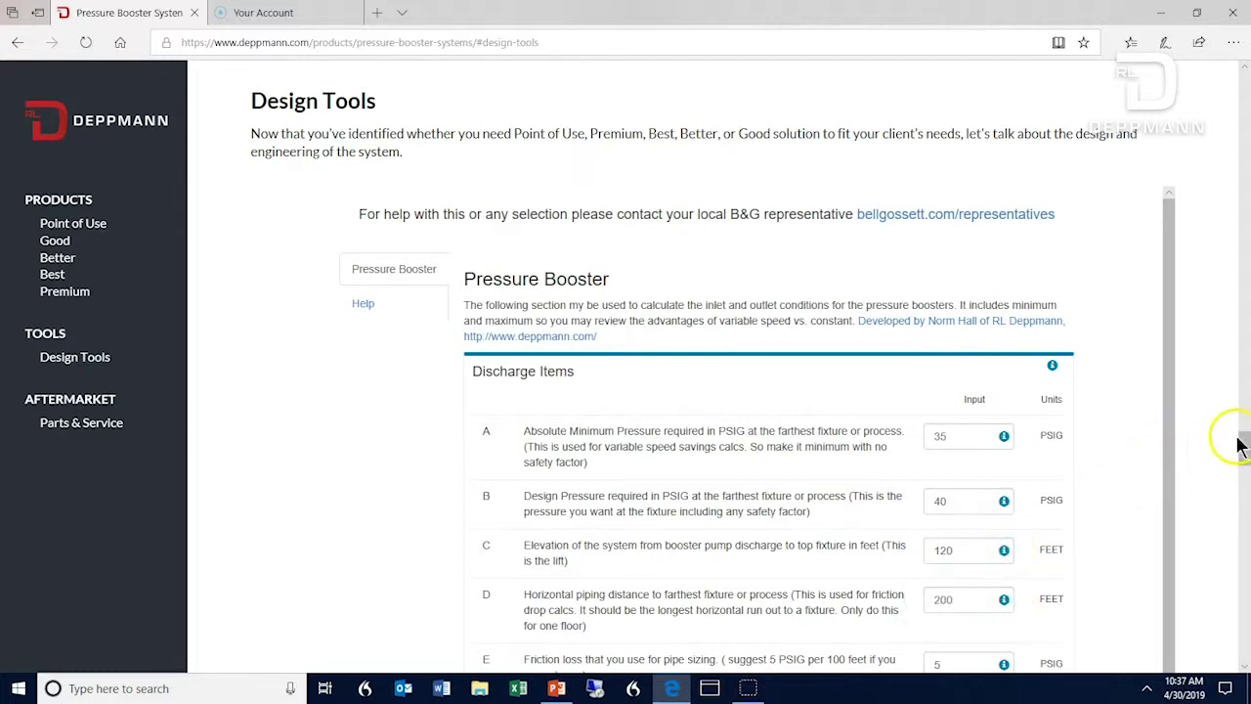
Confirm the 200 ft horizontal distance and change friction loss from 5 to 3 PSIG
left_click_drag(1240, 445, 1239, 458)
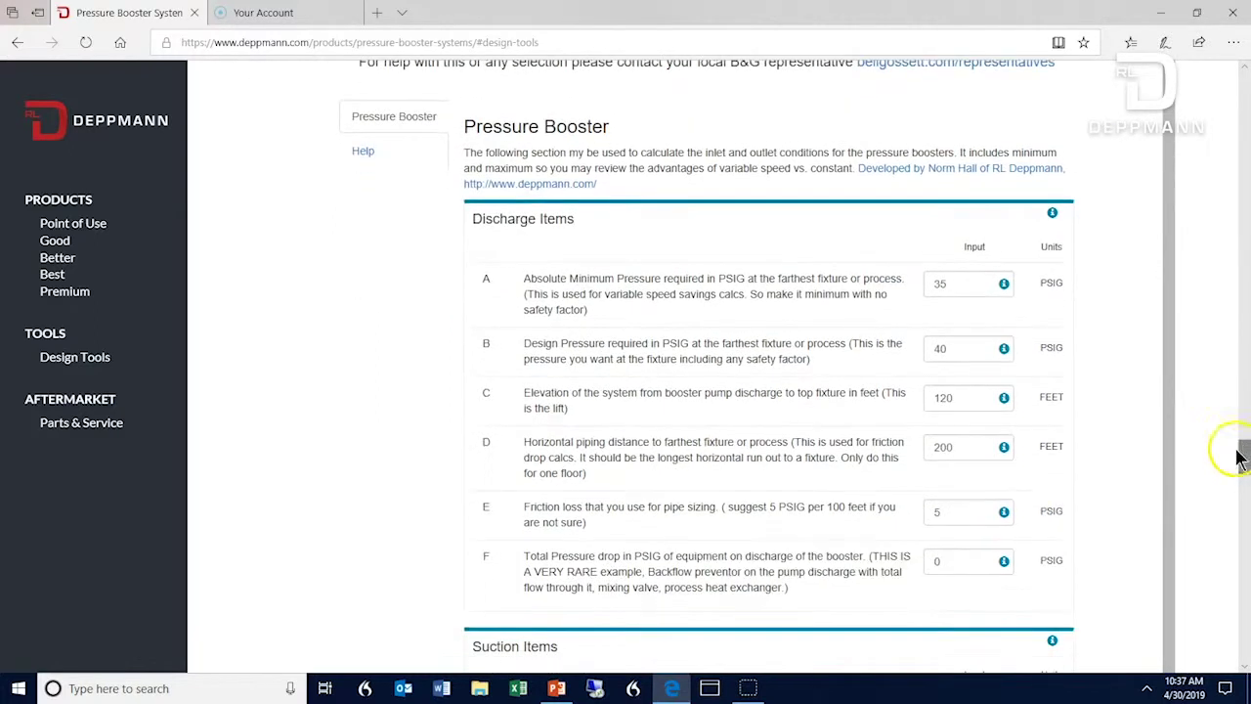
left_click(960, 447)
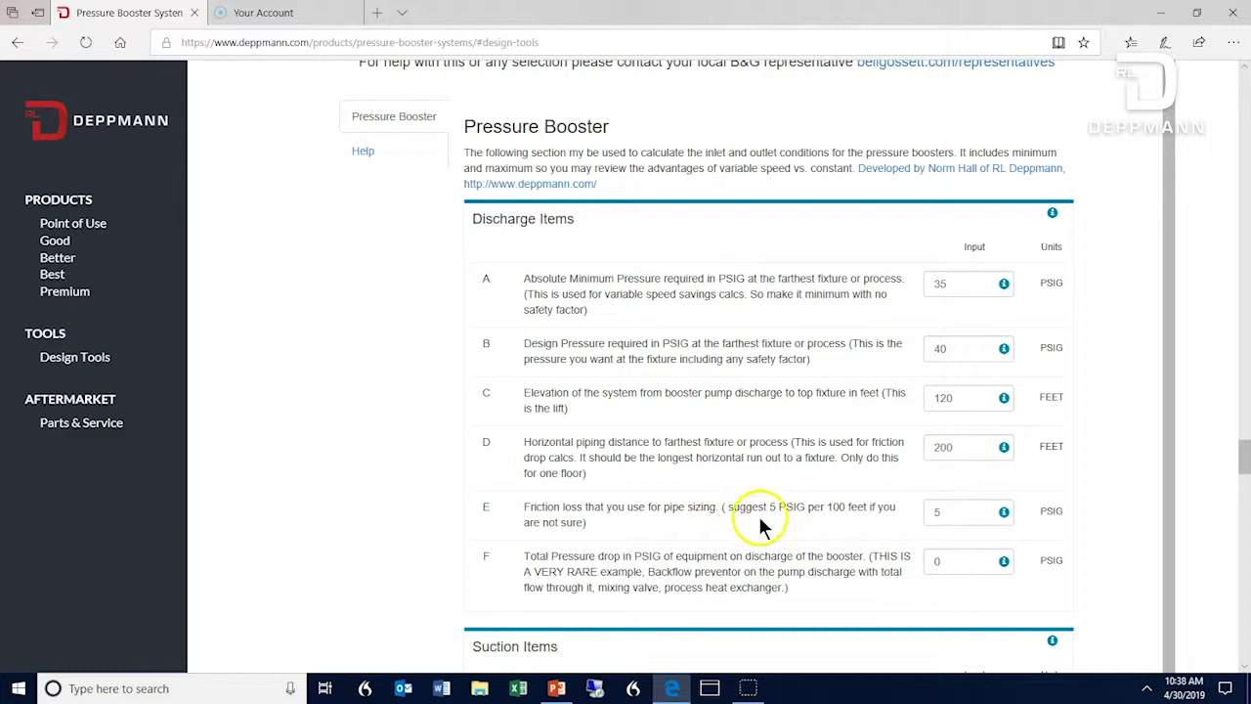
left_click(931, 514)
left_click_drag(950, 514, 897, 514)
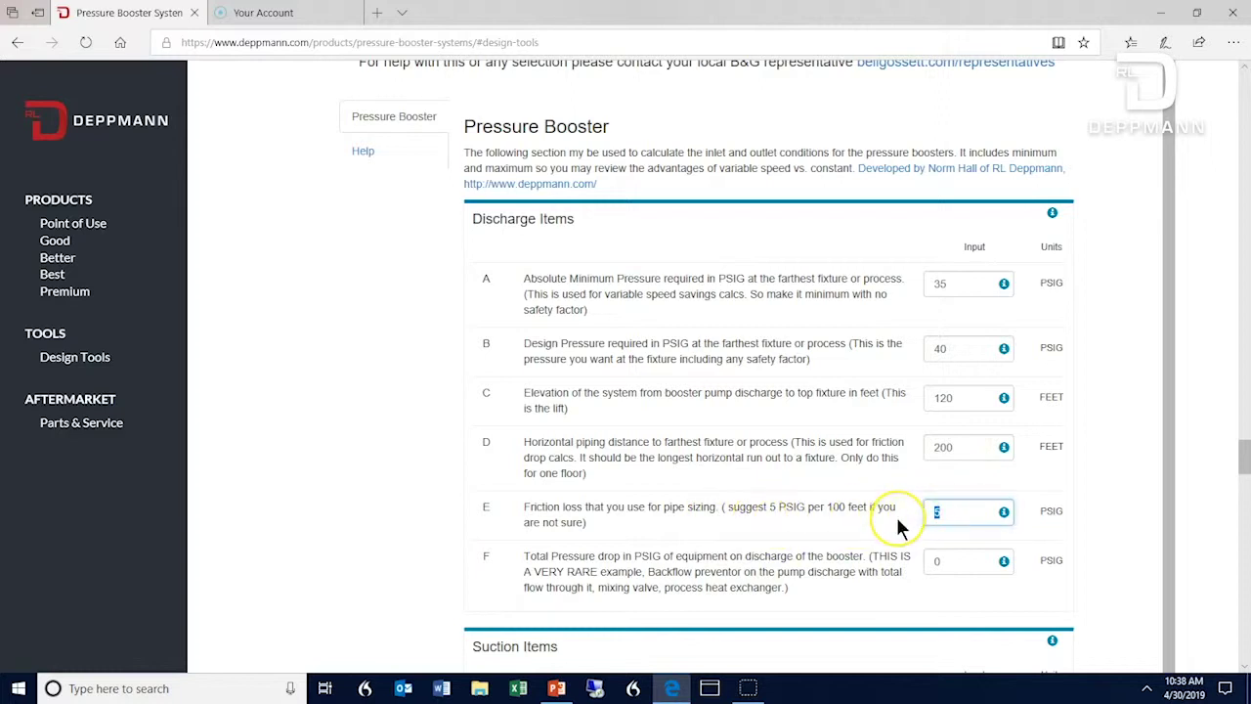
type("3")
left_click(950, 522)
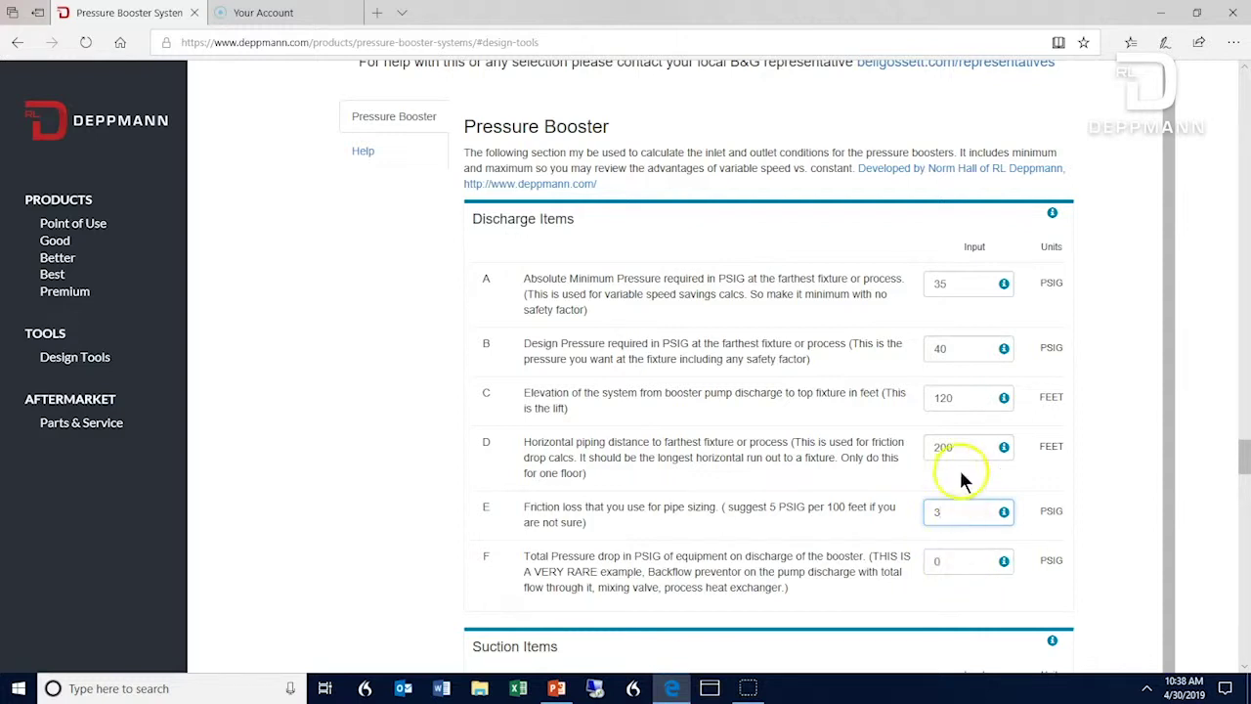
Check the calculator inputs and scroll back up to the page introduction
left_click(959, 565)
left_click(956, 565)
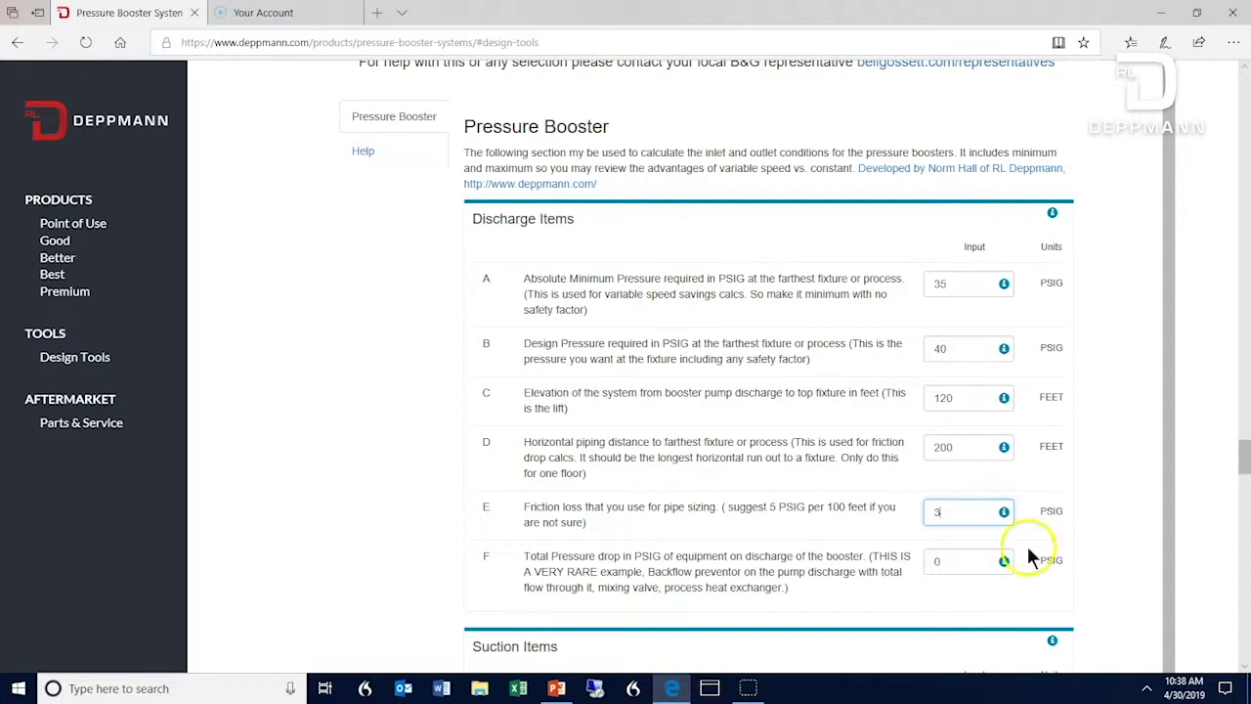
left_click_drag(1243, 459, 1221, 69)
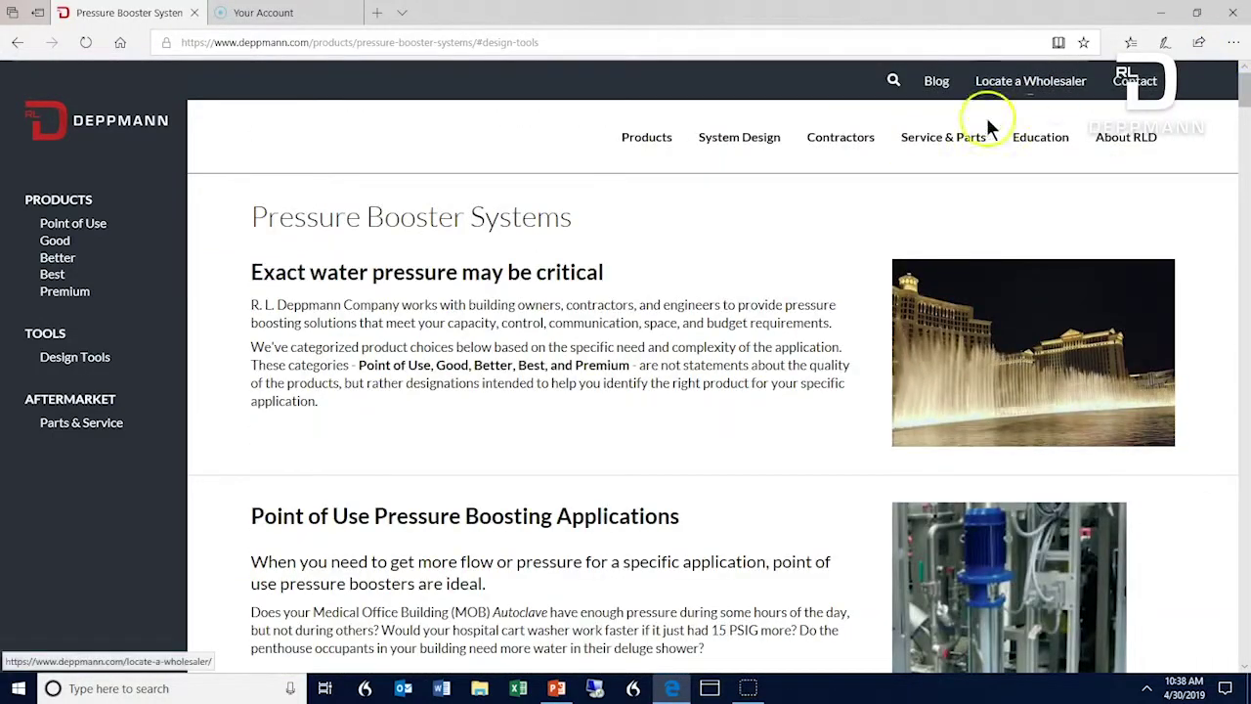
Go to the Deppmann blog via the Blog link in the top navigation
left_click(937, 84)
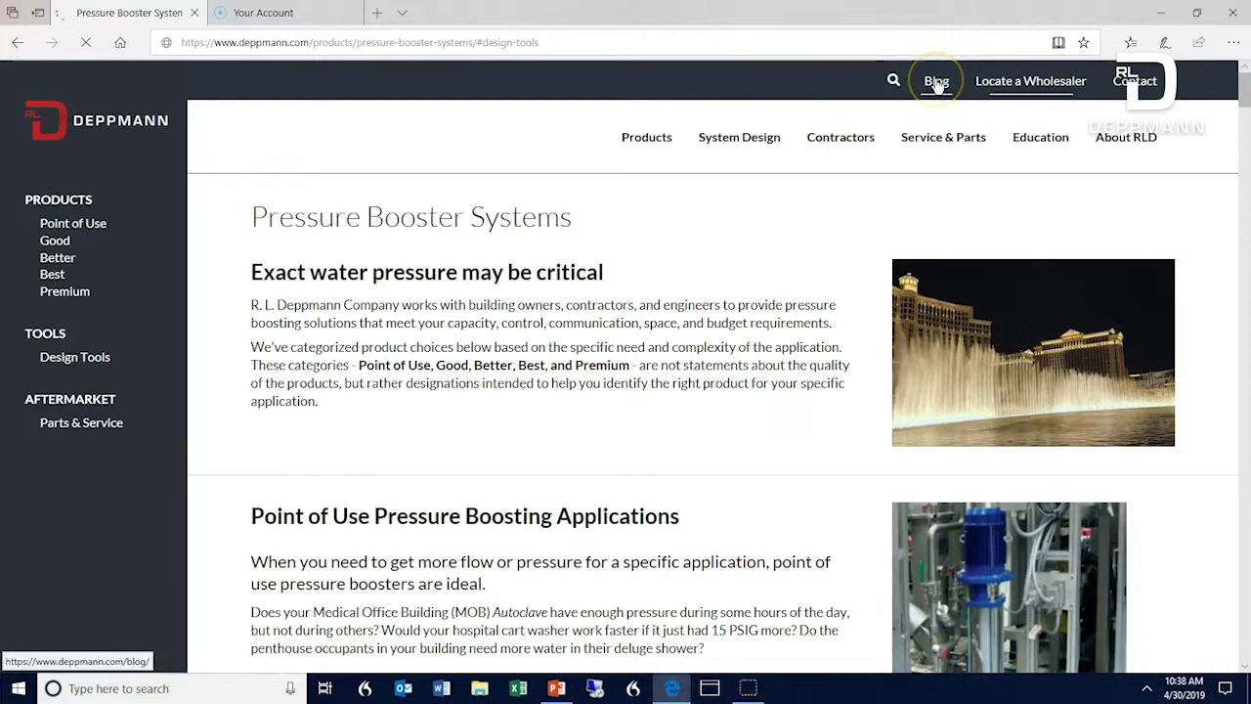